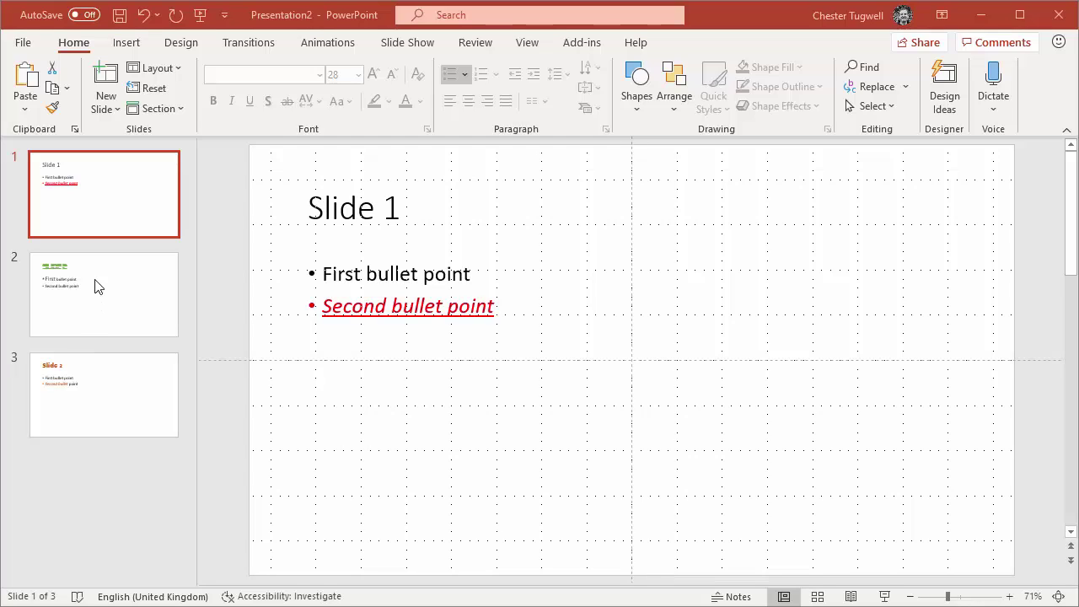
Step: Select Slide 1's red, italic, underlined 'Second bullet point' line and bring up the View options
left_click(324, 306)
left_click_drag(324, 307, 476, 323)
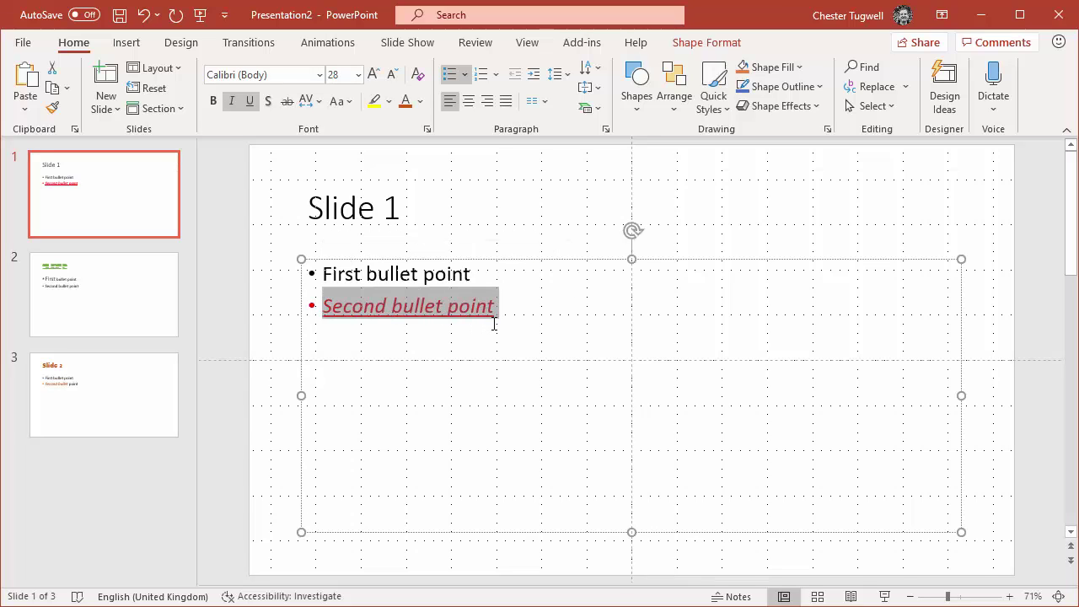
left_click(526, 44)
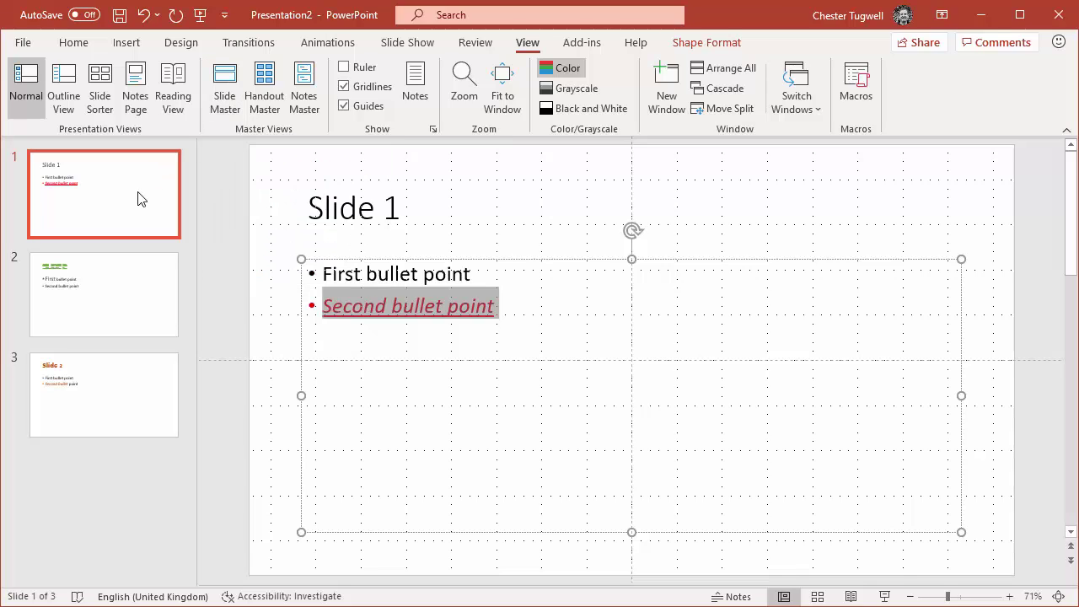
left_click(141, 287)
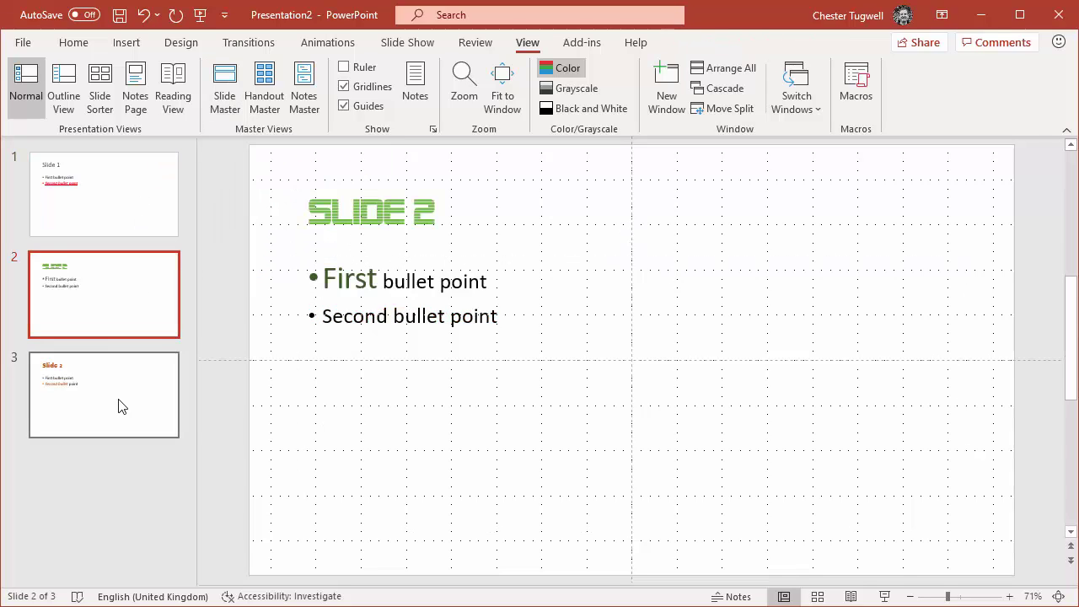
left_click(121, 405)
left_click(123, 320)
left_click(124, 232)
left_click(120, 325)
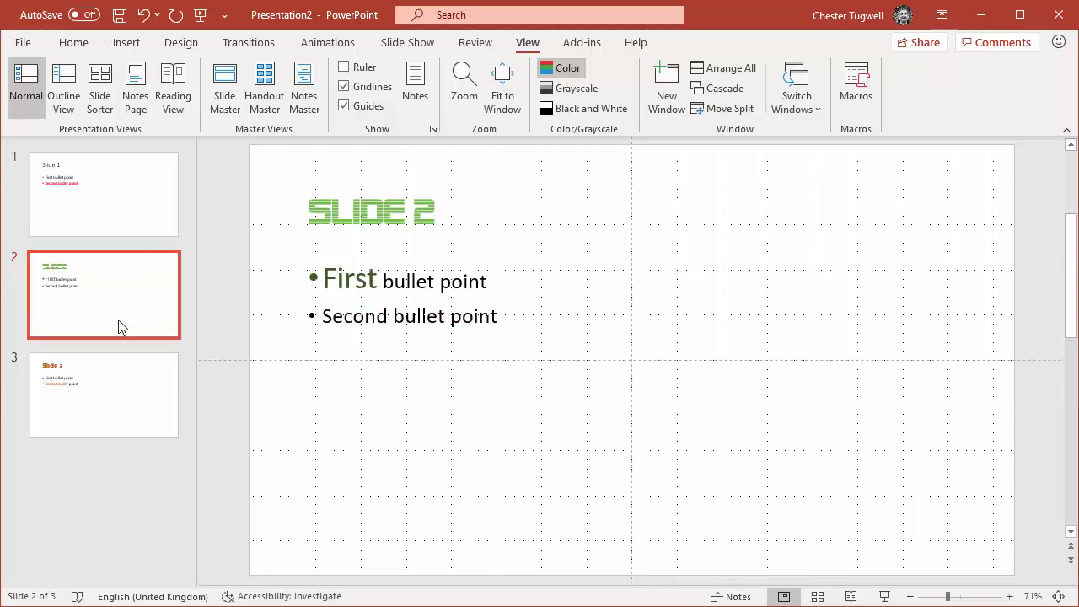
left_click(119, 391)
left_click(130, 305)
left_click(116, 207)
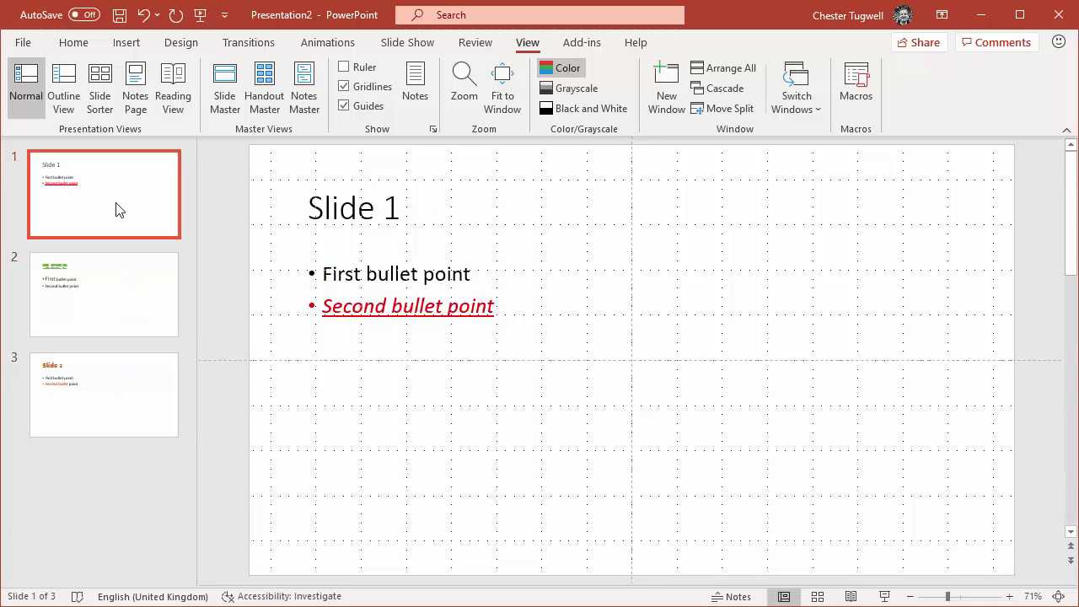
left_click(104, 284)
left_click(125, 386)
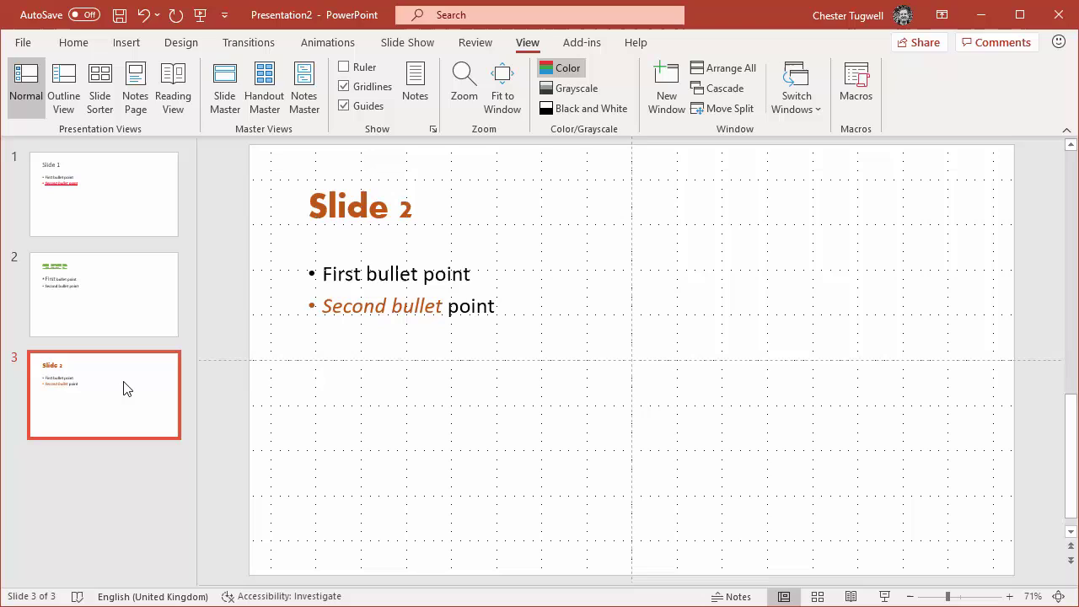
left_click(119, 217)
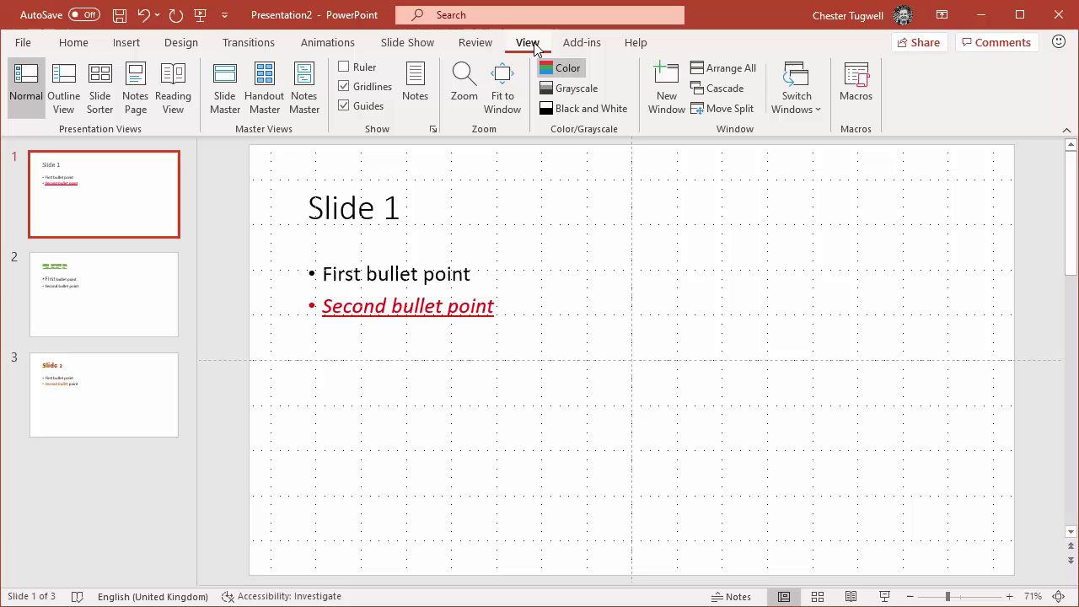
Step: In Outline View, select all text of the three slides and clear its formatting with Ctrl+Space
left_click(67, 105)
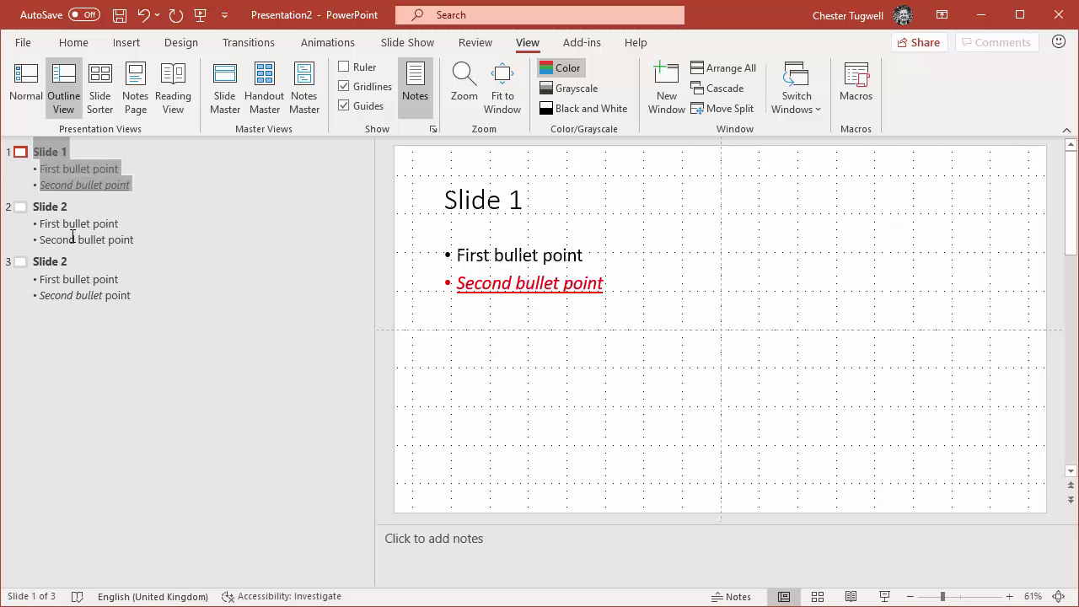
left_click(94, 280)
left_click_drag(145, 298, 40, 152)
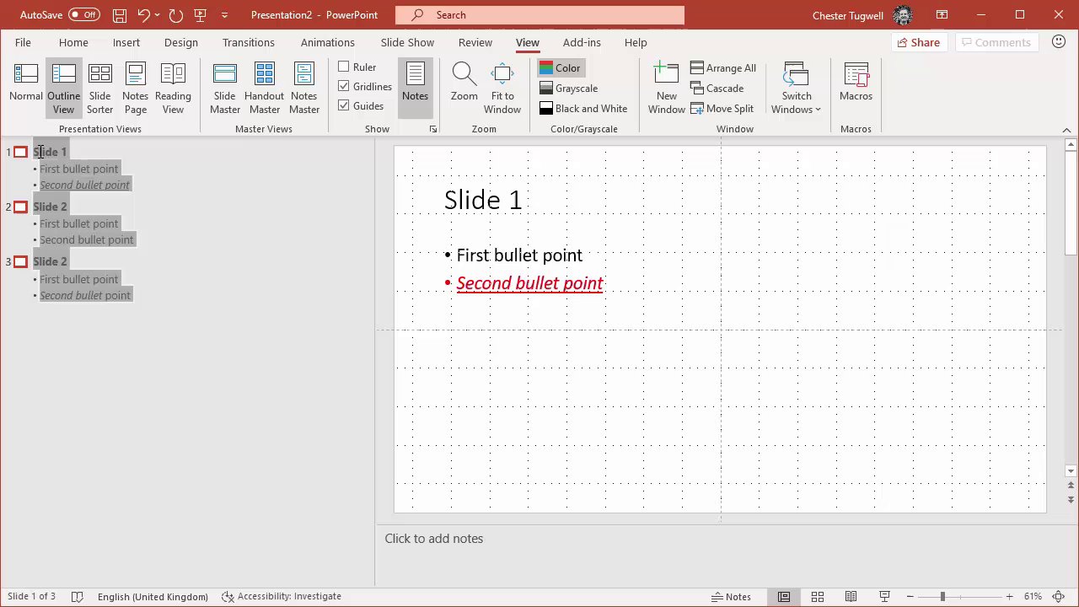
left_click(171, 303)
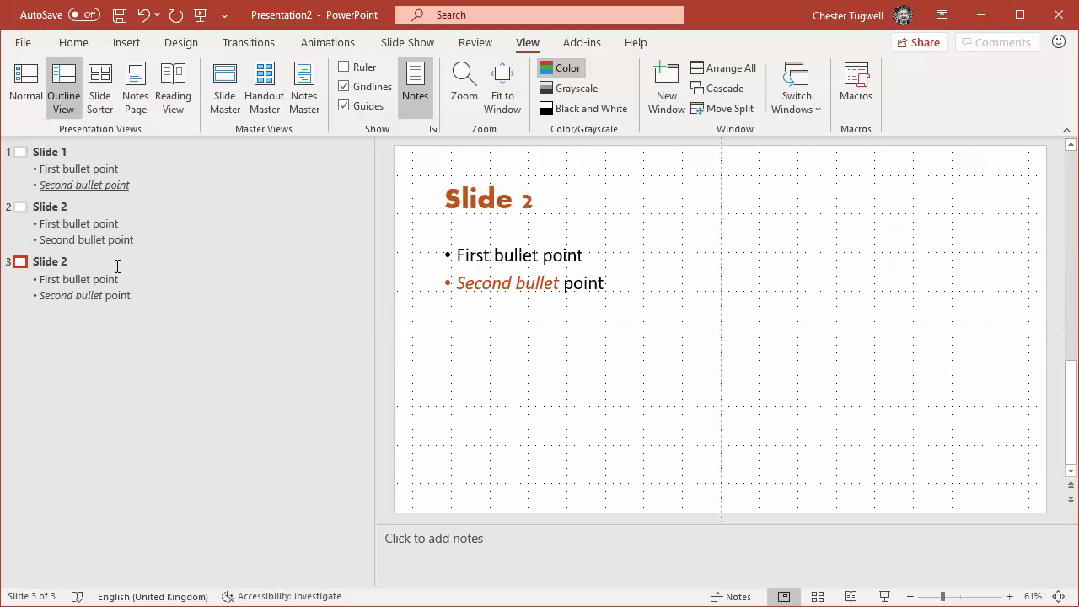
key("ctrl+a")
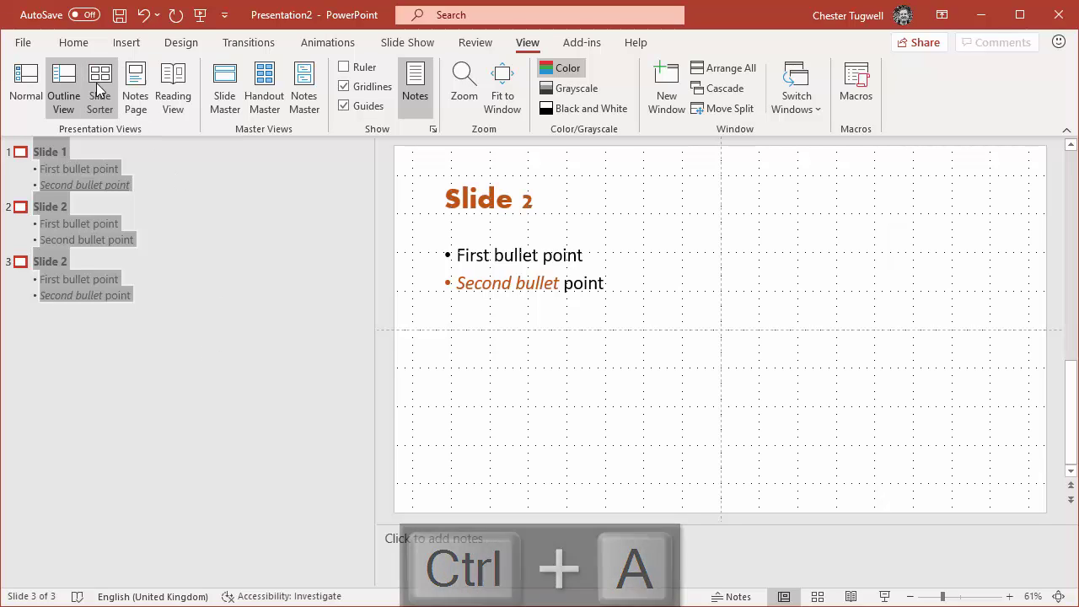
left_click(74, 42)
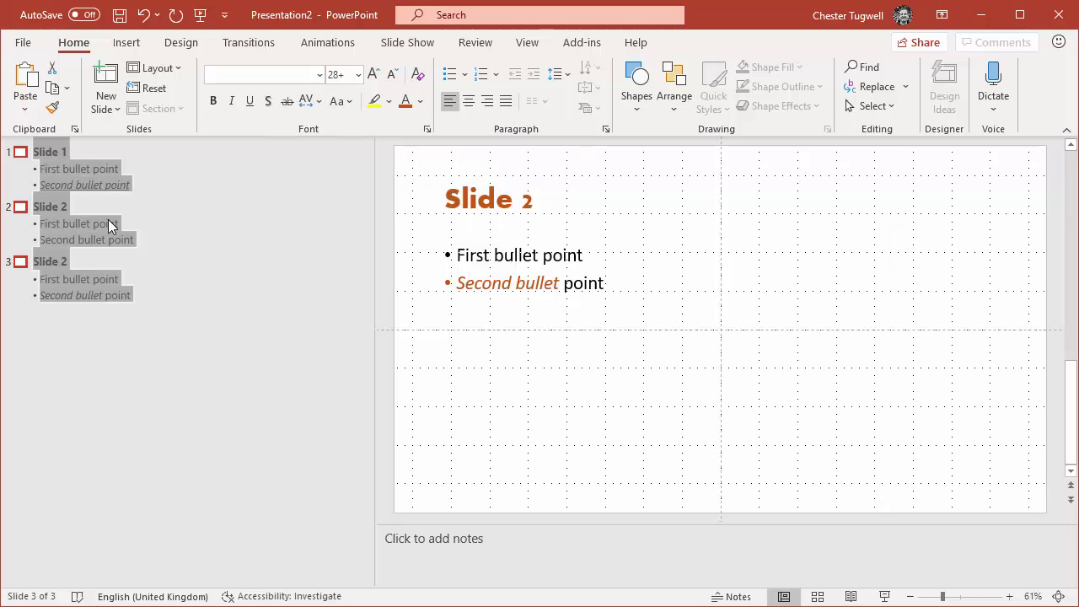
key("ctrl+space")
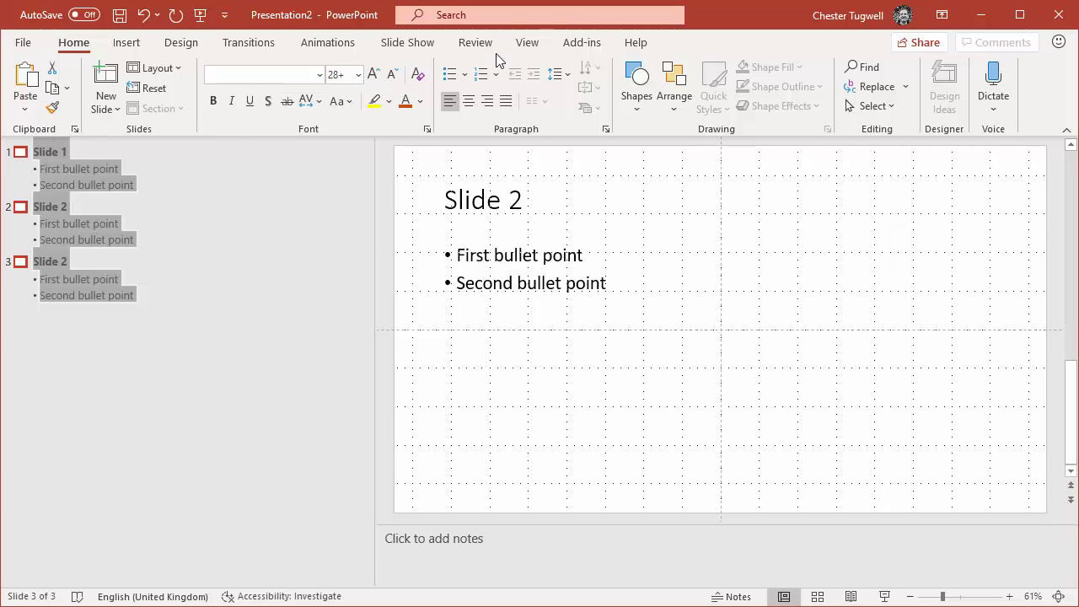
Step: Return to Normal view and check Slides 1–3 for plain text, ending on Slide 1
left_click(528, 43)
left_click(28, 97)
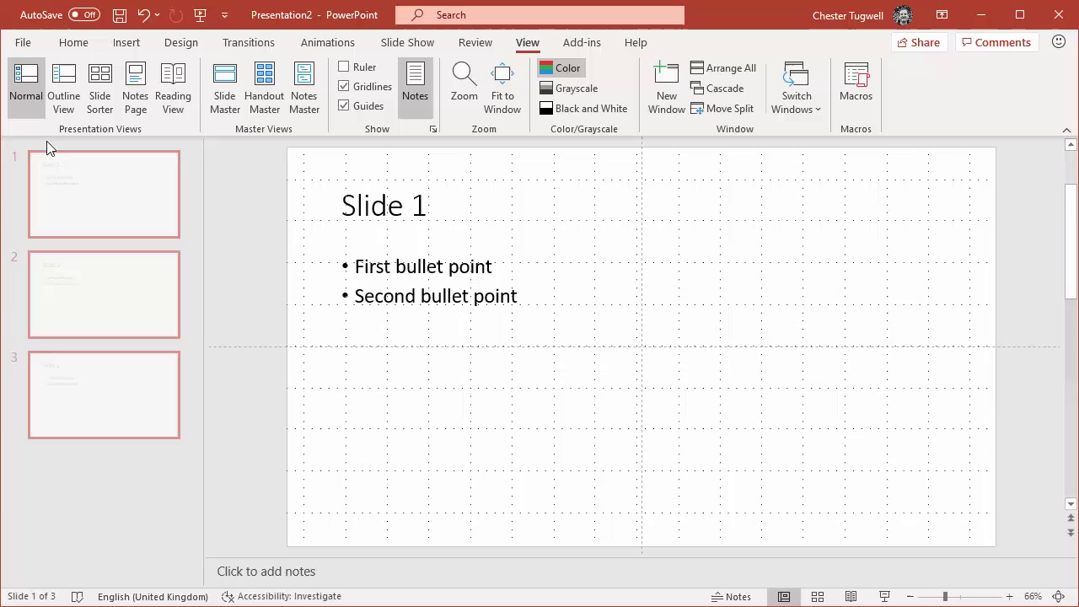
left_click(70, 182)
left_click(98, 291)
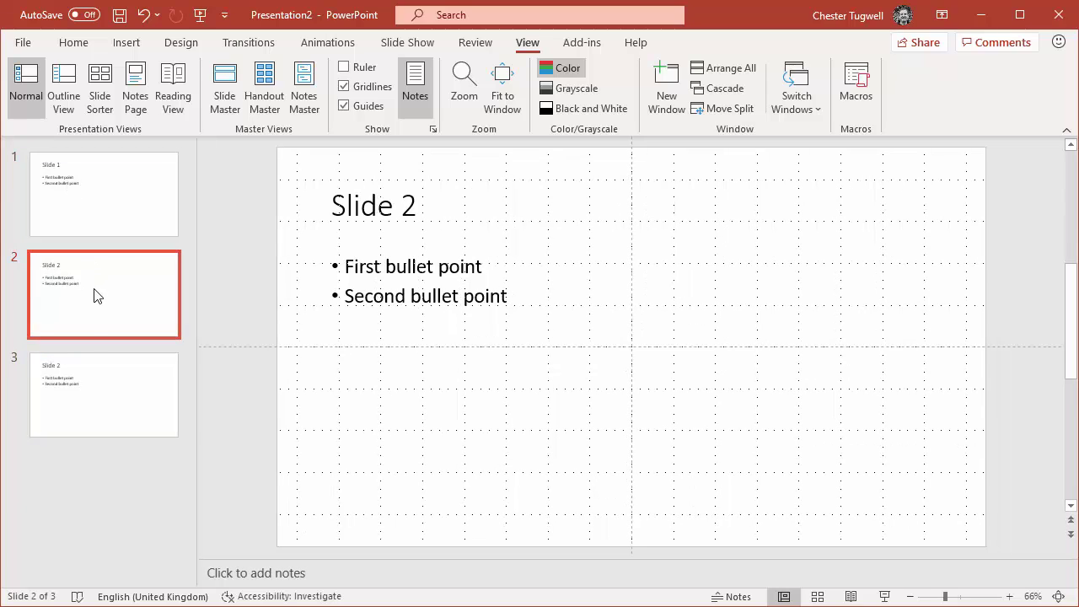
left_click(99, 380)
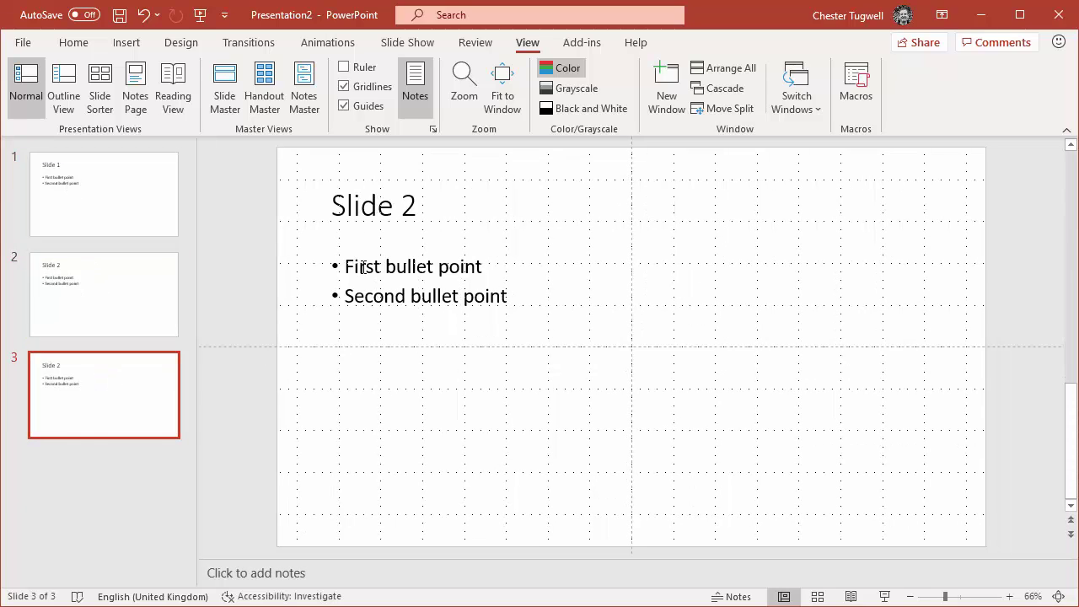
left_click(135, 292)
left_click(132, 222)
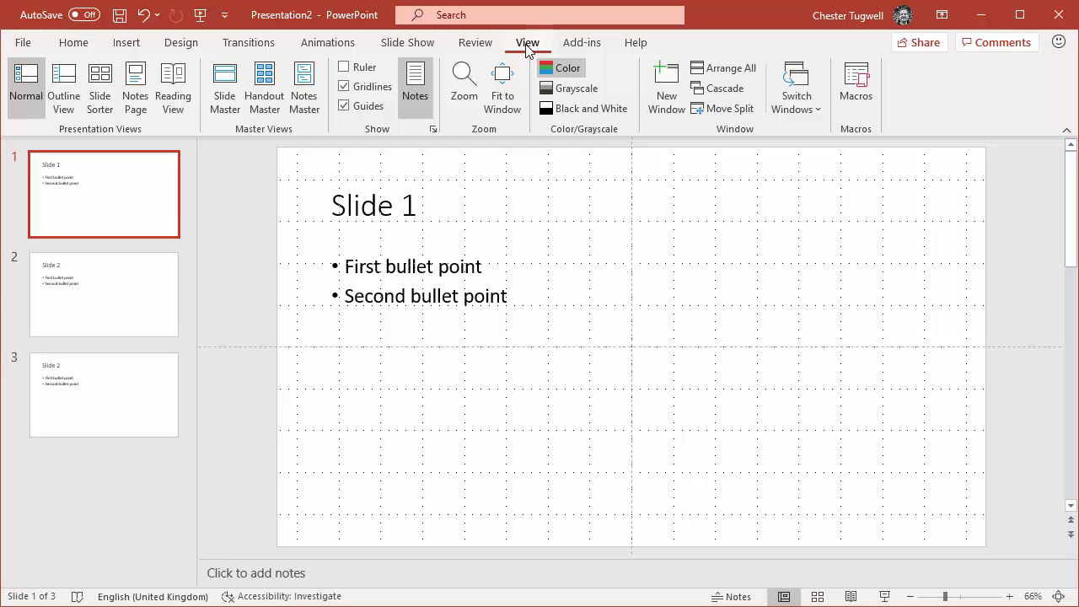
Step: Enter Slide Master view and select the Office Theme master's title placeholder
left_click(224, 95)
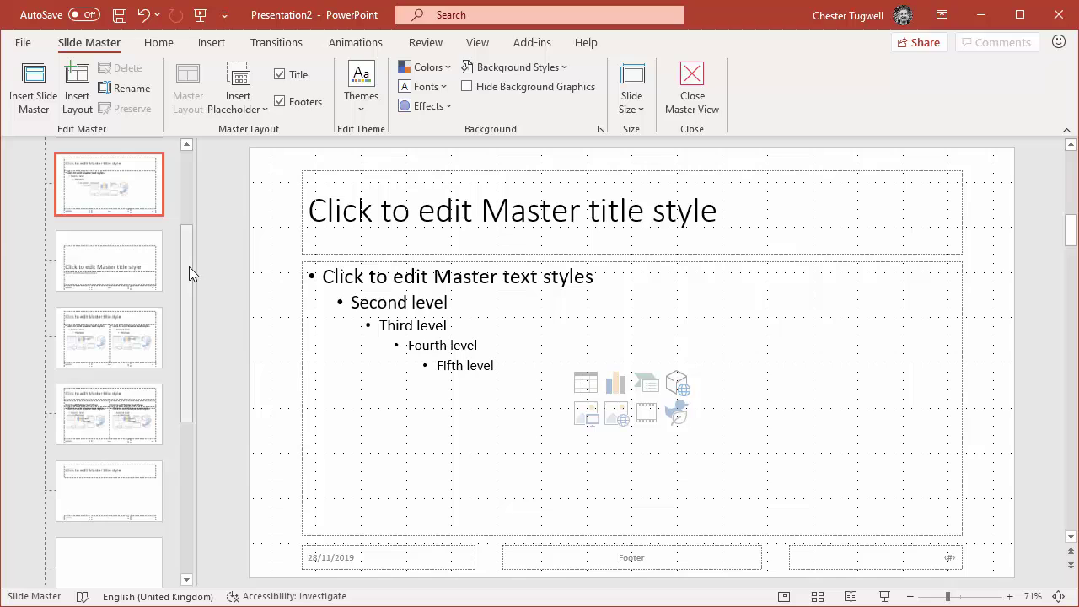
left_click_drag(189, 267, 187, 179)
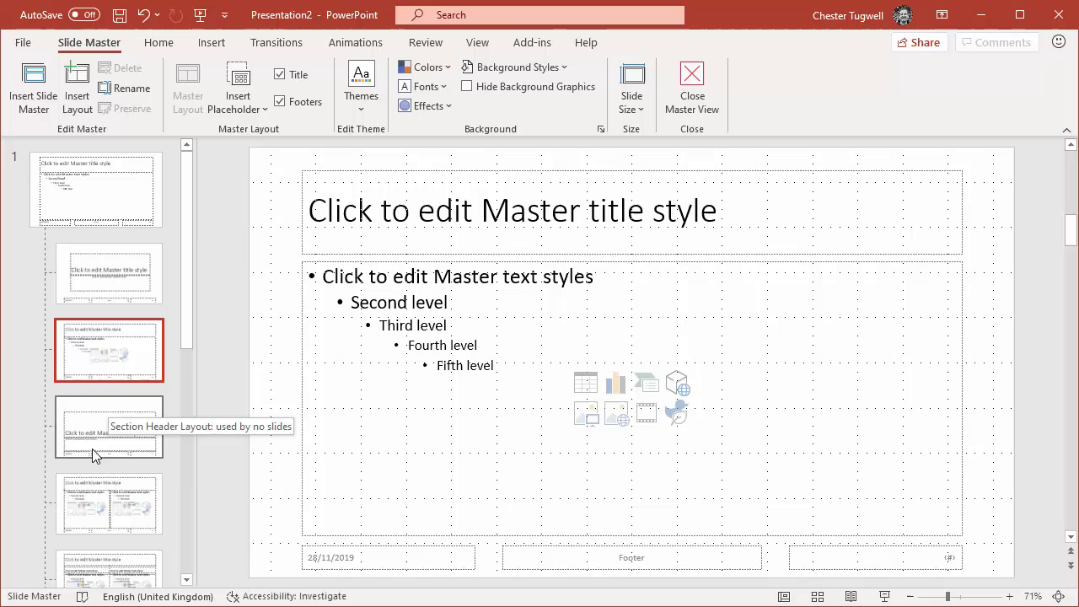
left_click(115, 203)
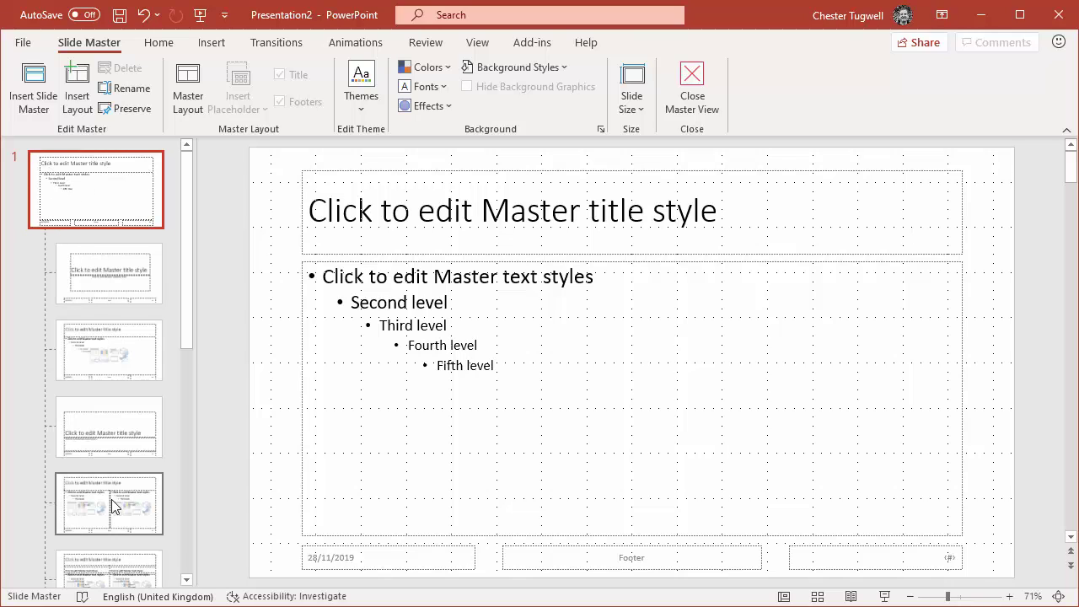
scroll(187, 269, "down", 1)
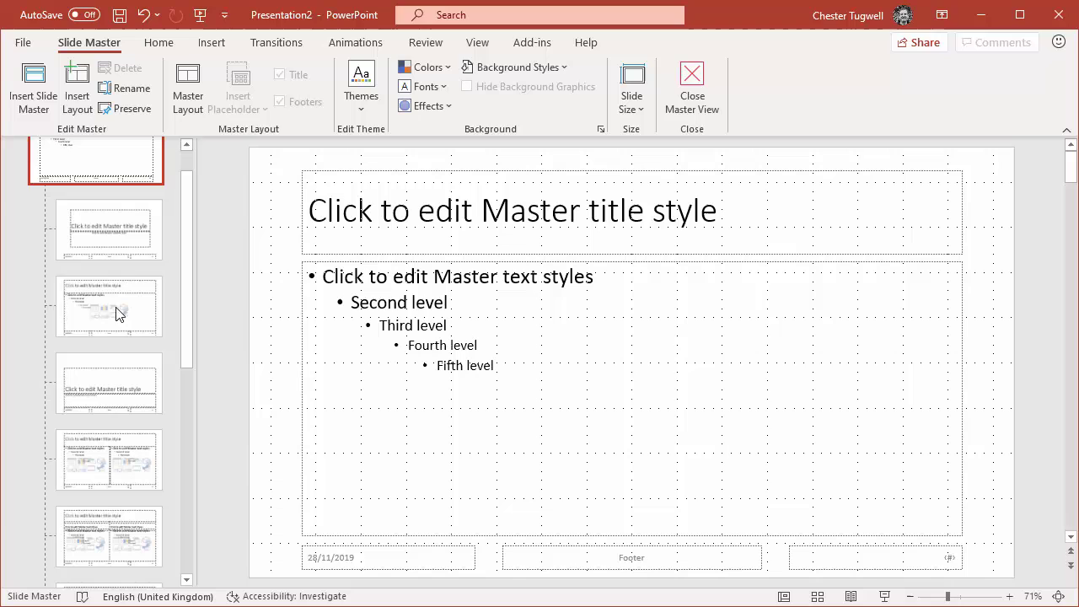
scroll(191, 311, "up", 1)
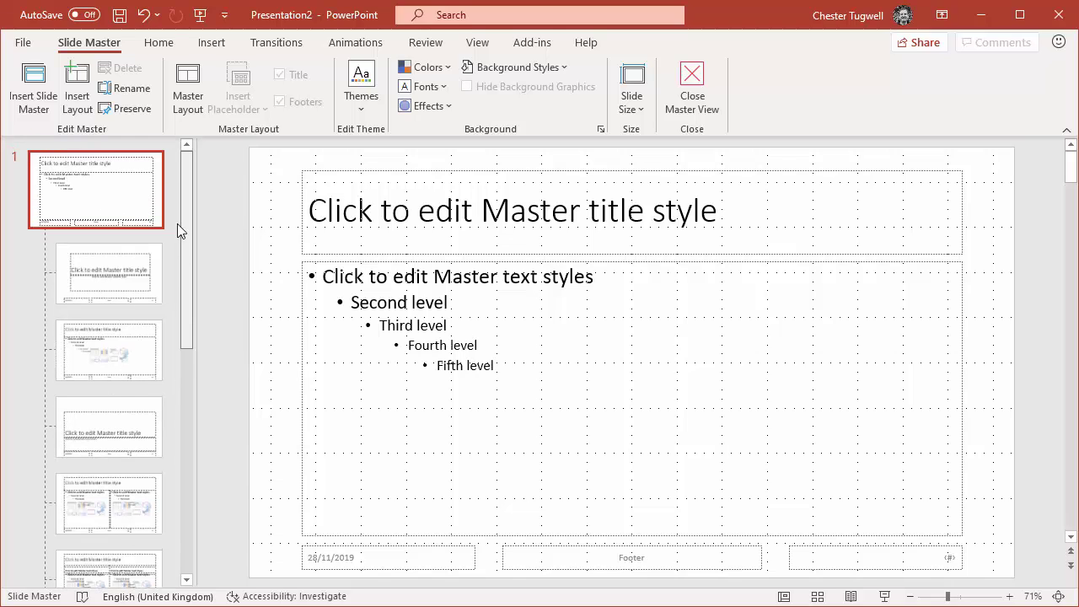
left_click(312, 211)
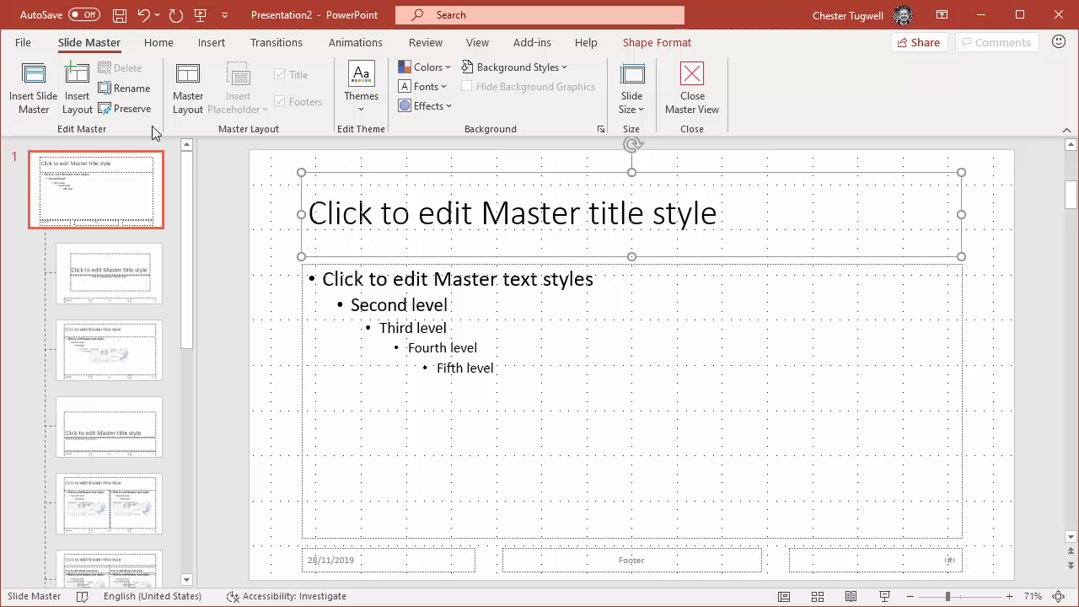
Step: Make the master title orange, then verify orange titles on Slides 1–3 in Normal view
left_click(160, 44)
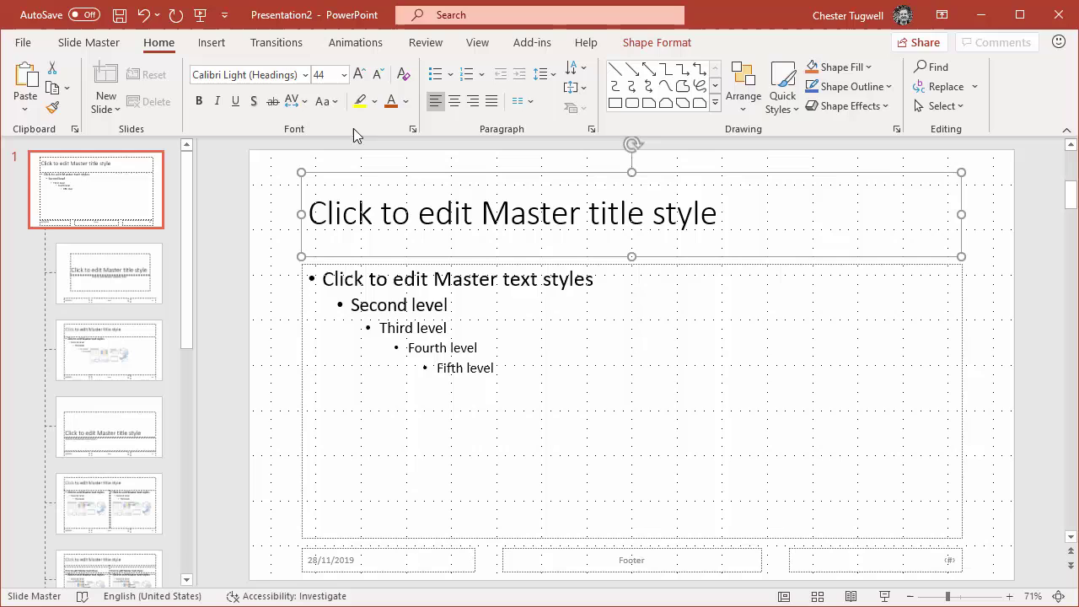
left_click(392, 104)
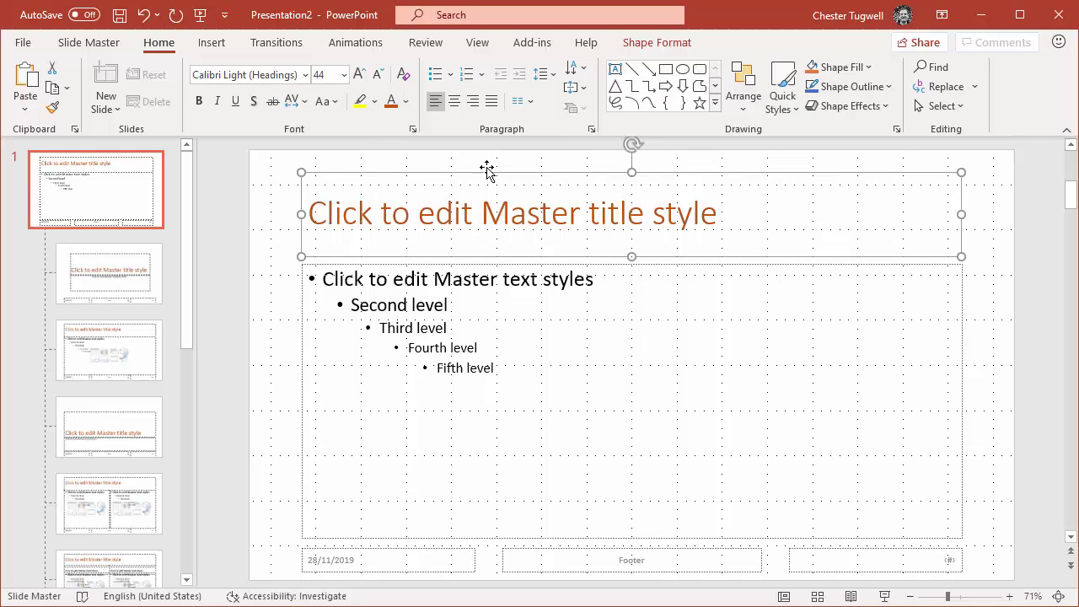
left_click(477, 44)
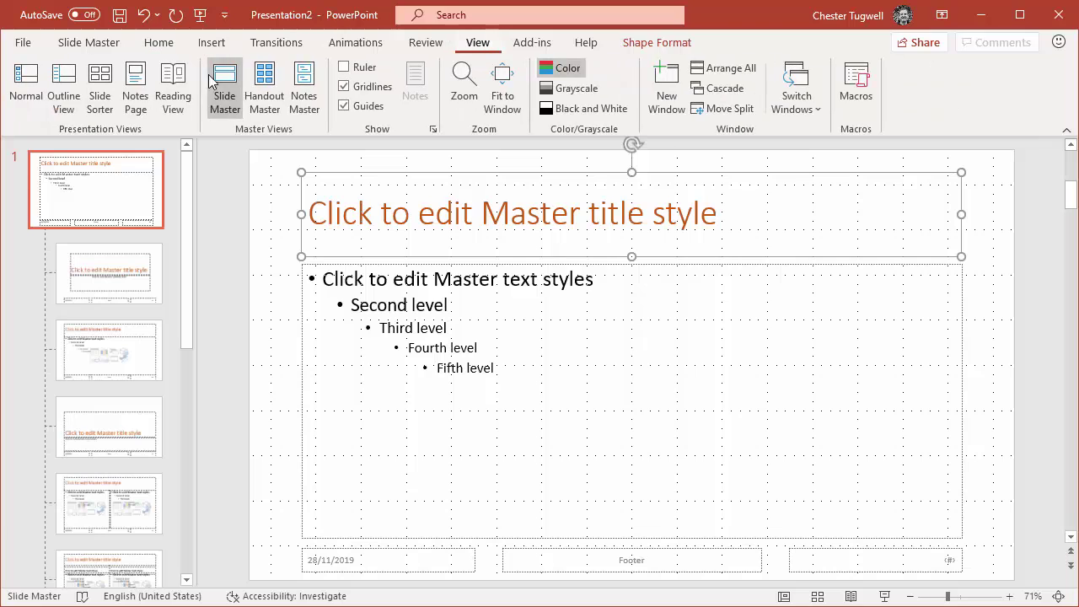
left_click(22, 84)
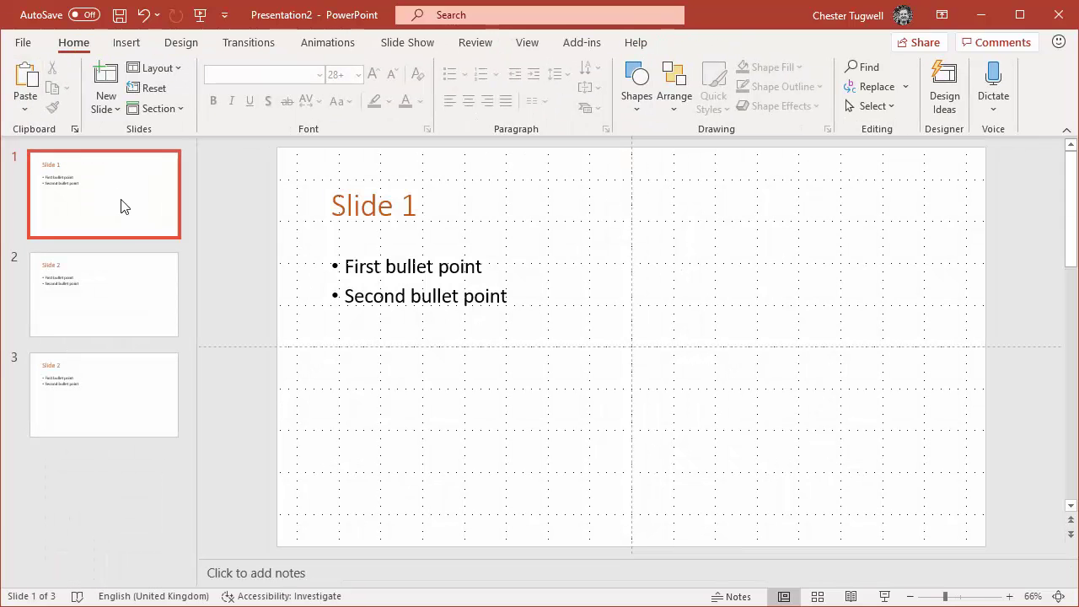
left_click(96, 285)
left_click(88, 386)
left_click(78, 313)
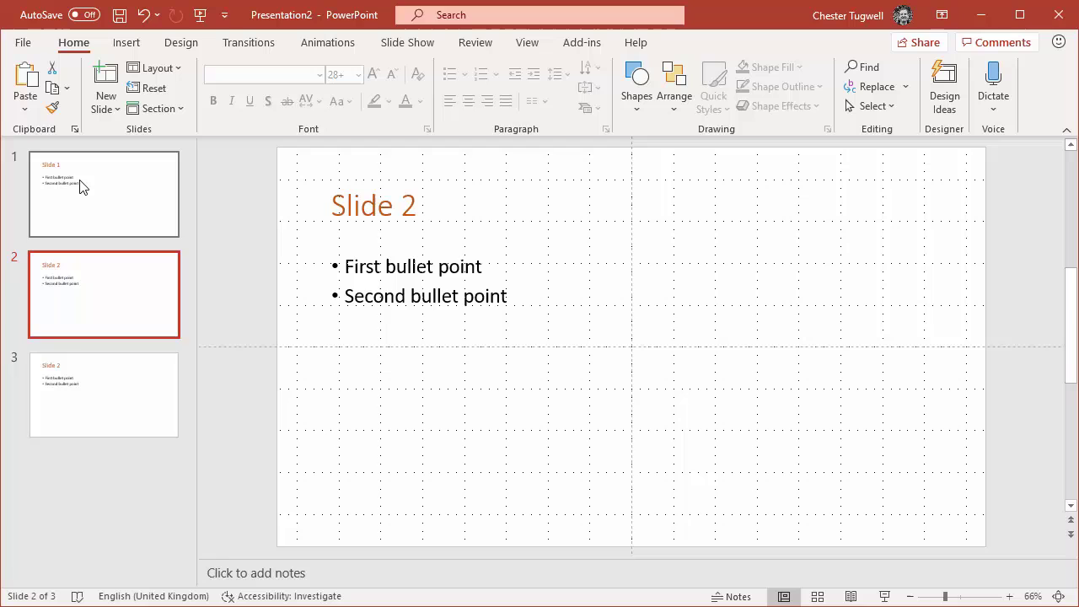
left_click(80, 185)
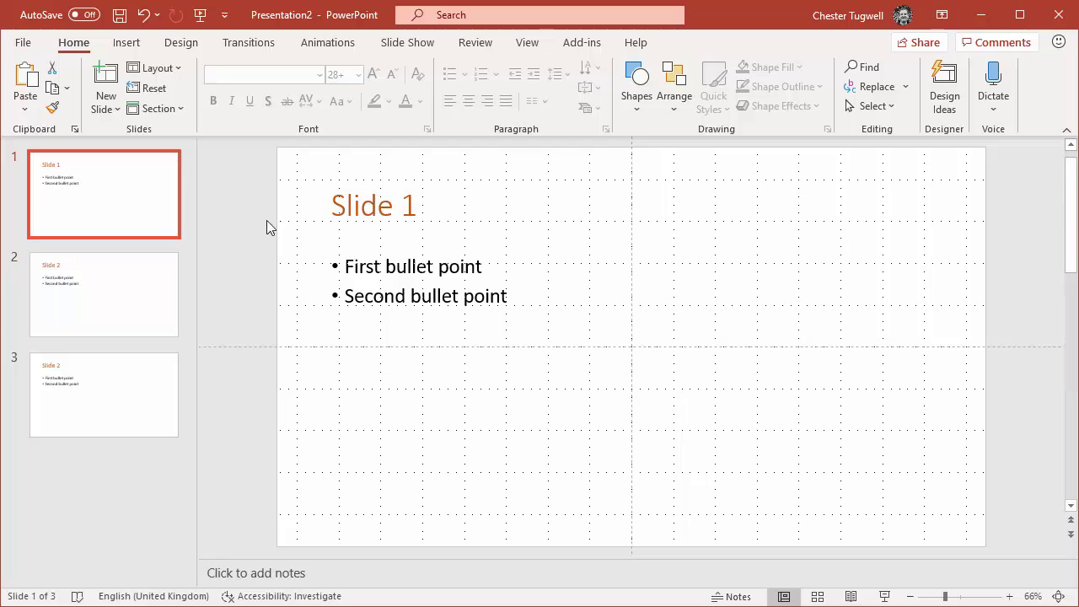
left_click(526, 42)
Step: In Slide Master view, set the top master's first-level bullet text colour to green
left_click(225, 88)
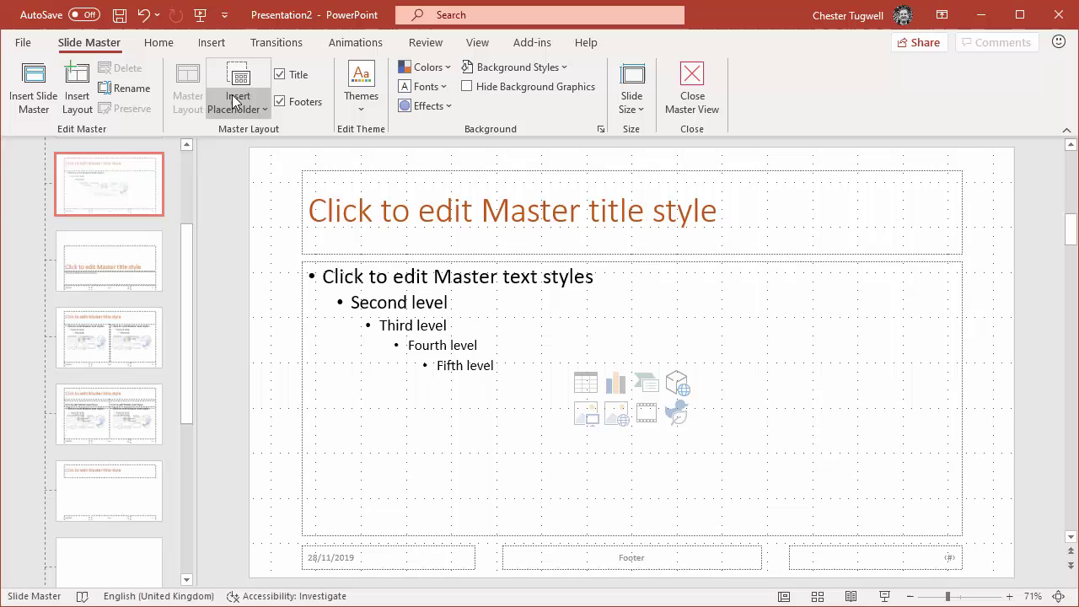
left_click_drag(187, 244, 179, 159)
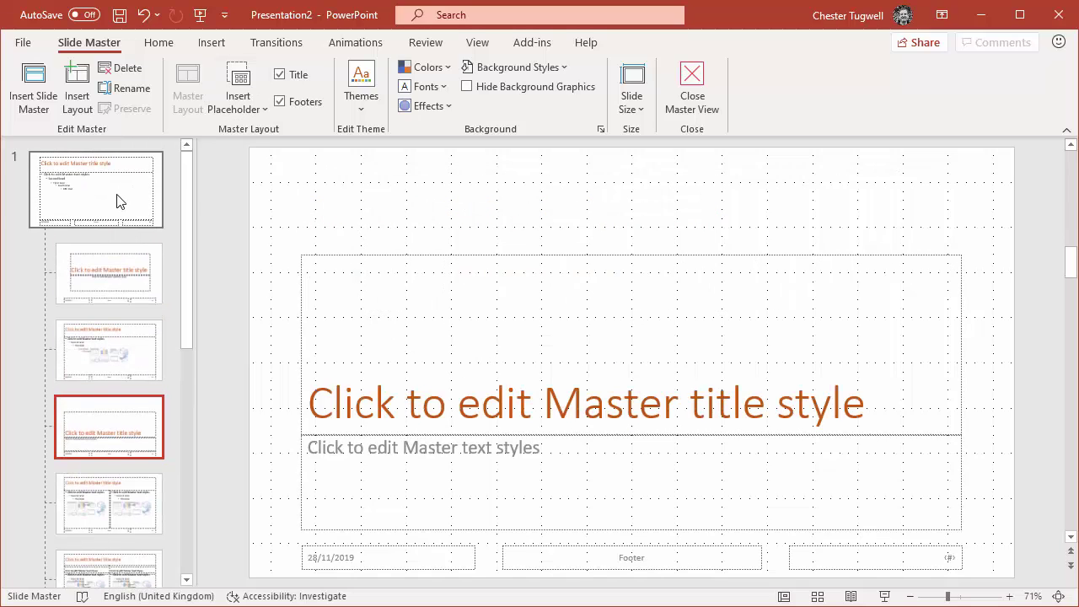
left_click(115, 200)
left_click_drag(324, 277, 602, 277)
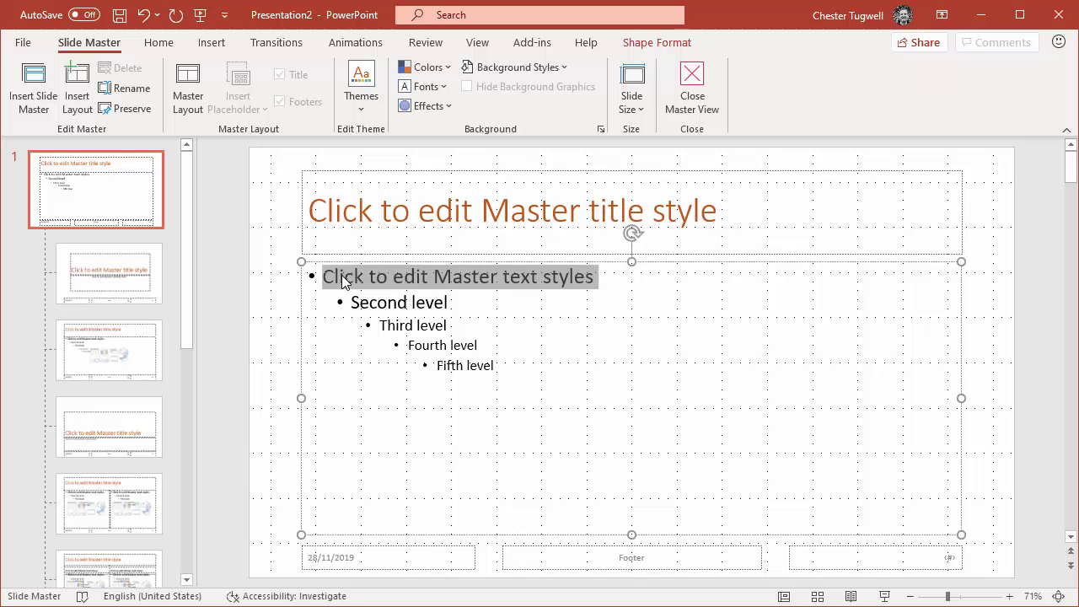
left_click(160, 42)
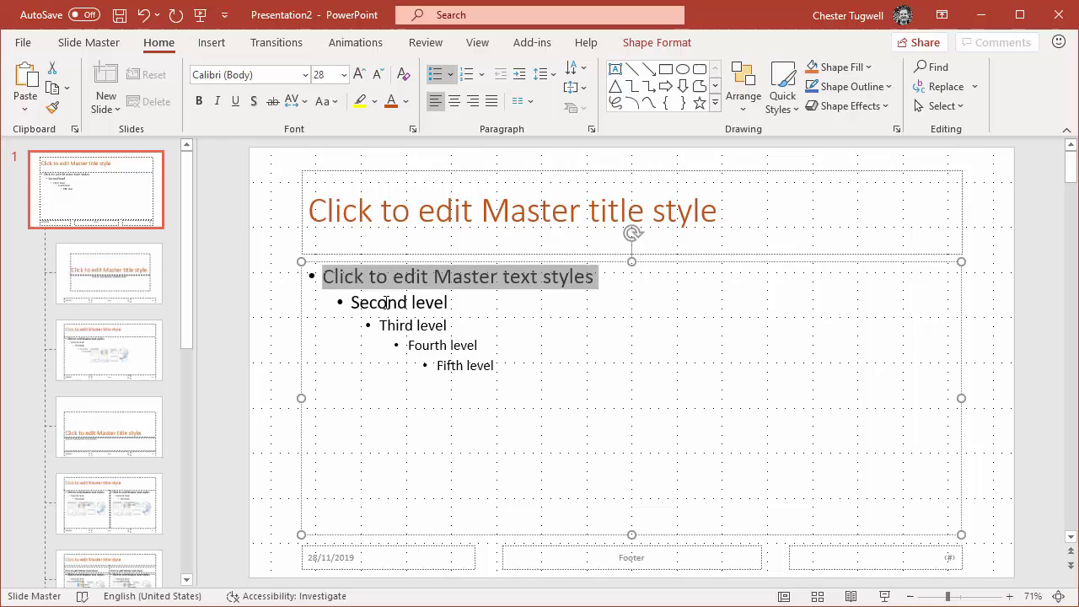
left_click(405, 101)
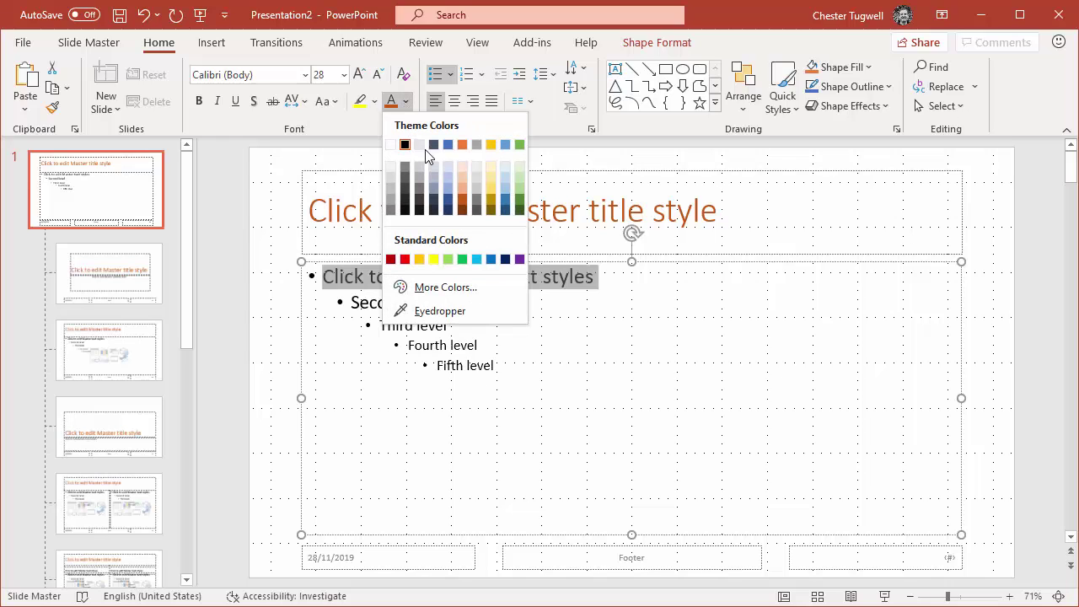
left_click(520, 145)
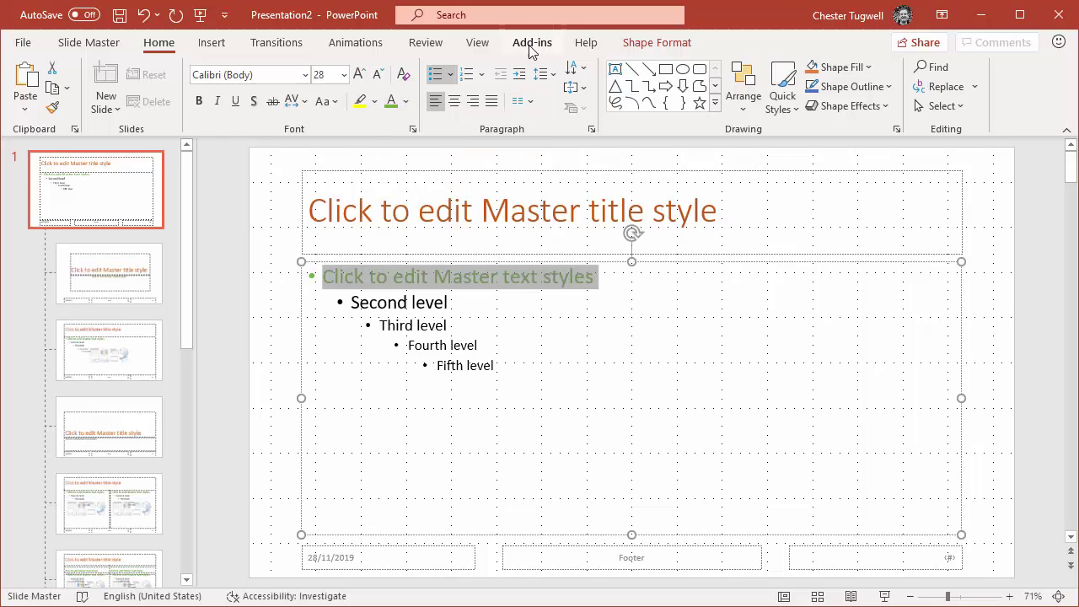
Step: Return to Normal view and check the green bullets on Slides 1–3, ending on Slide 2
left_click(479, 42)
left_click(25, 84)
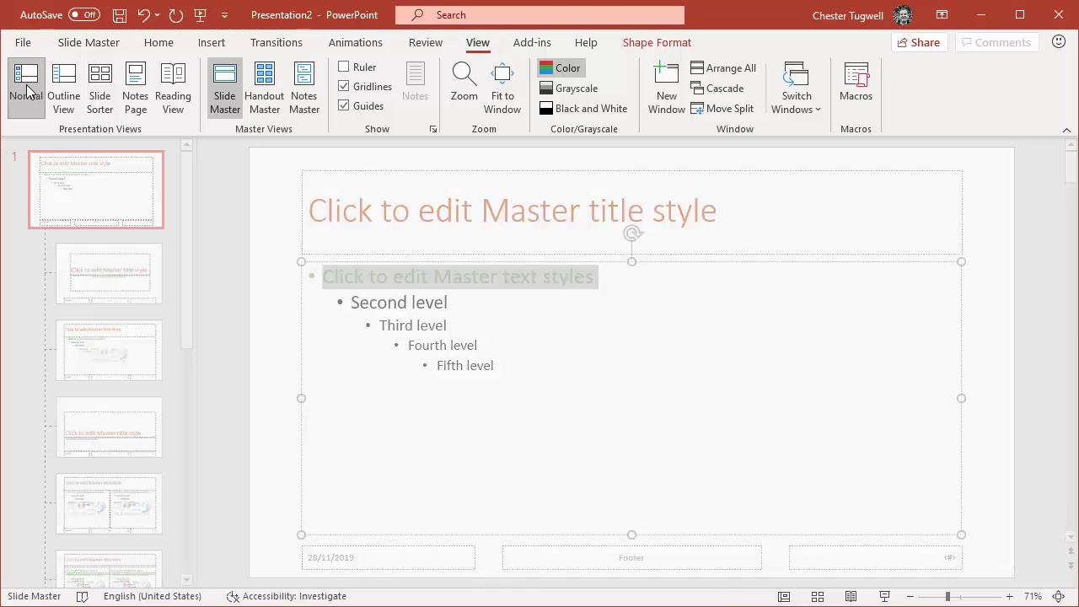
left_click(119, 276)
left_click(106, 405)
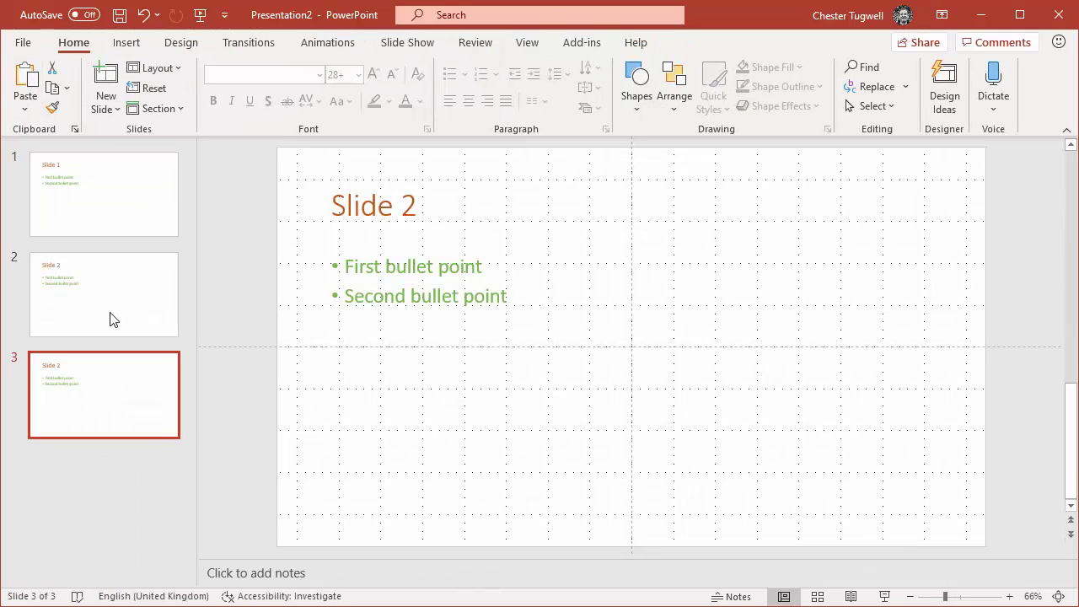
left_click(109, 314)
left_click(87, 192)
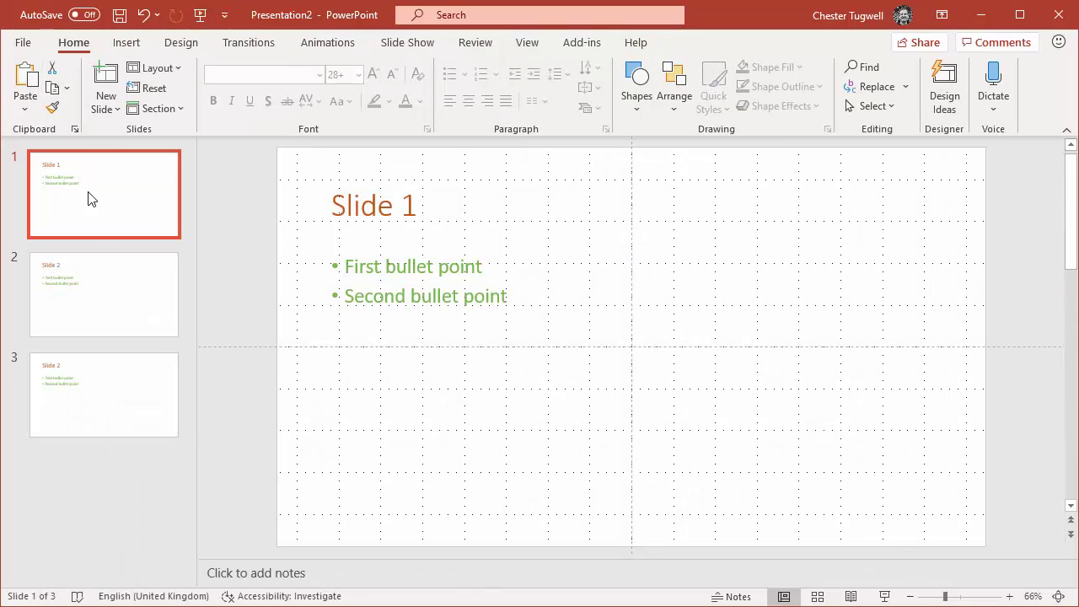
left_click(113, 279)
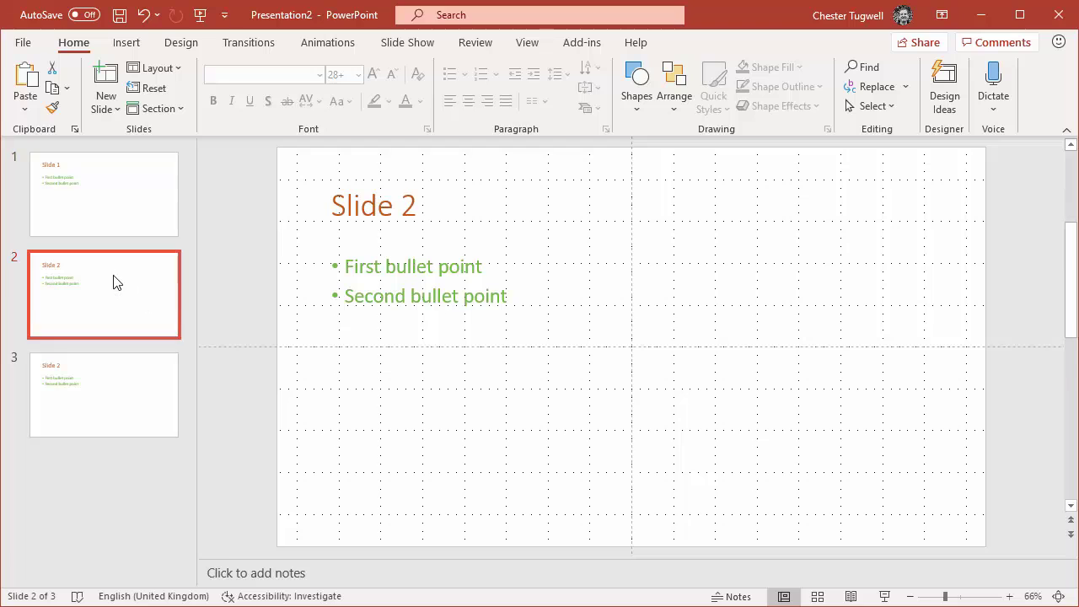
Step: Switch to Outline View and clear local character formatting from all outline text with Ctrl+A, Ctrl+Space
left_click(523, 43)
left_click(68, 104)
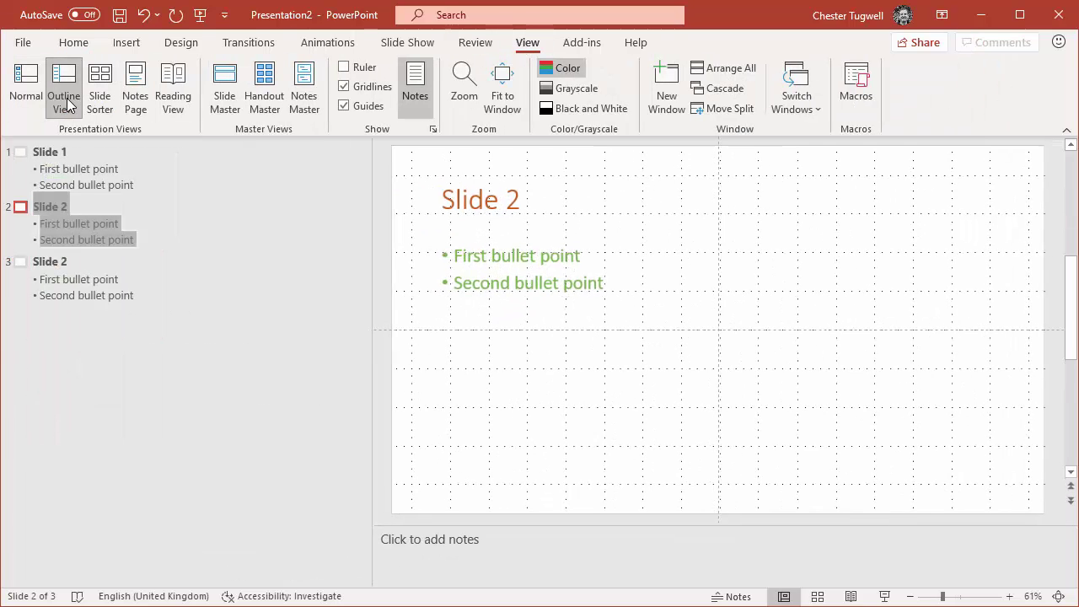
left_click(96, 267)
key("ctrl+a")
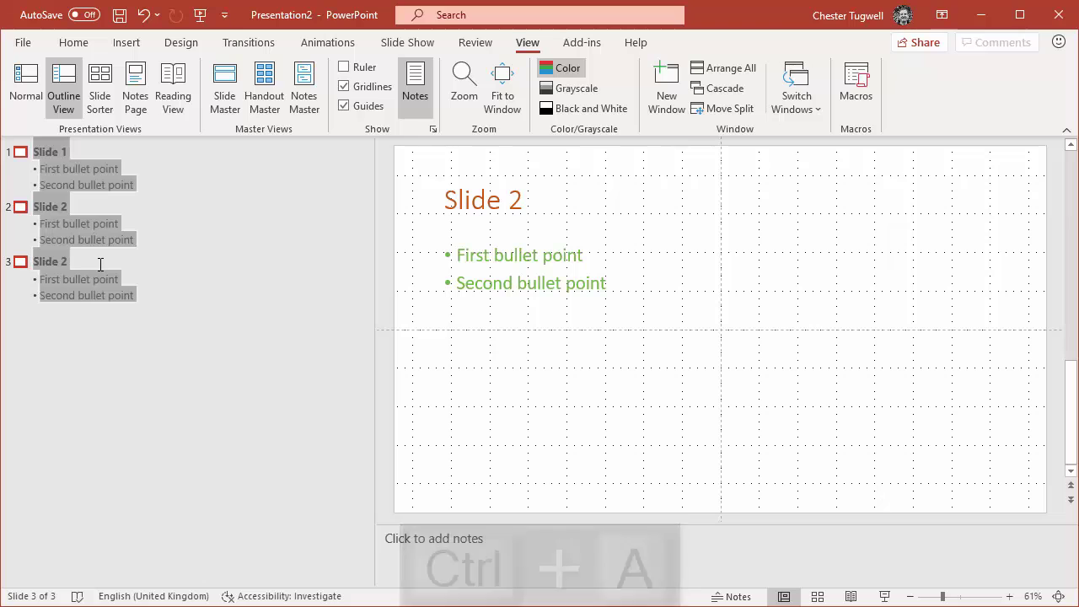
key("ctrl+space")
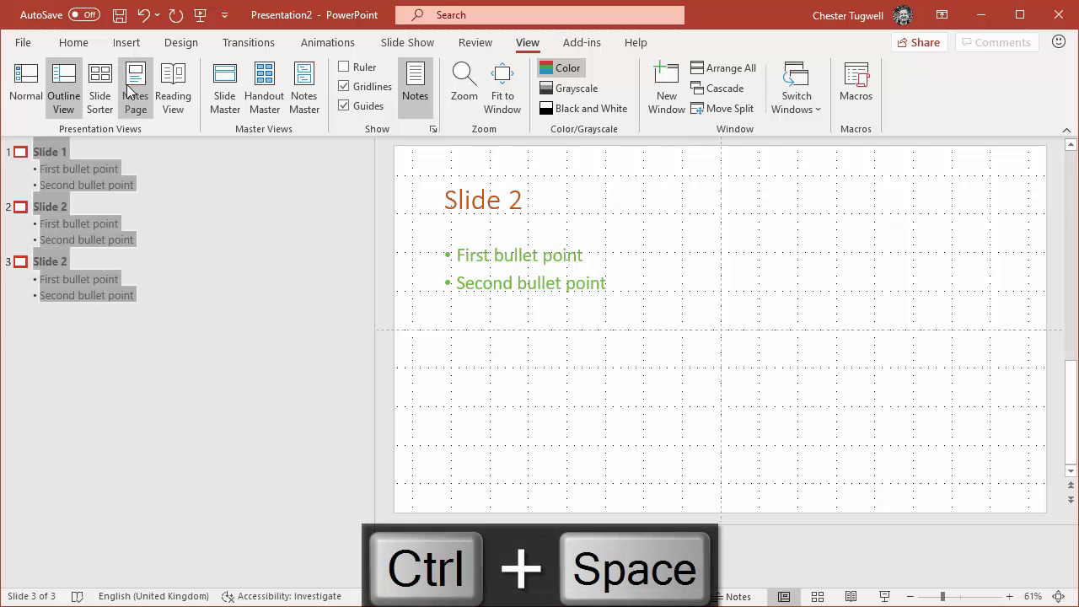
left_click(74, 42)
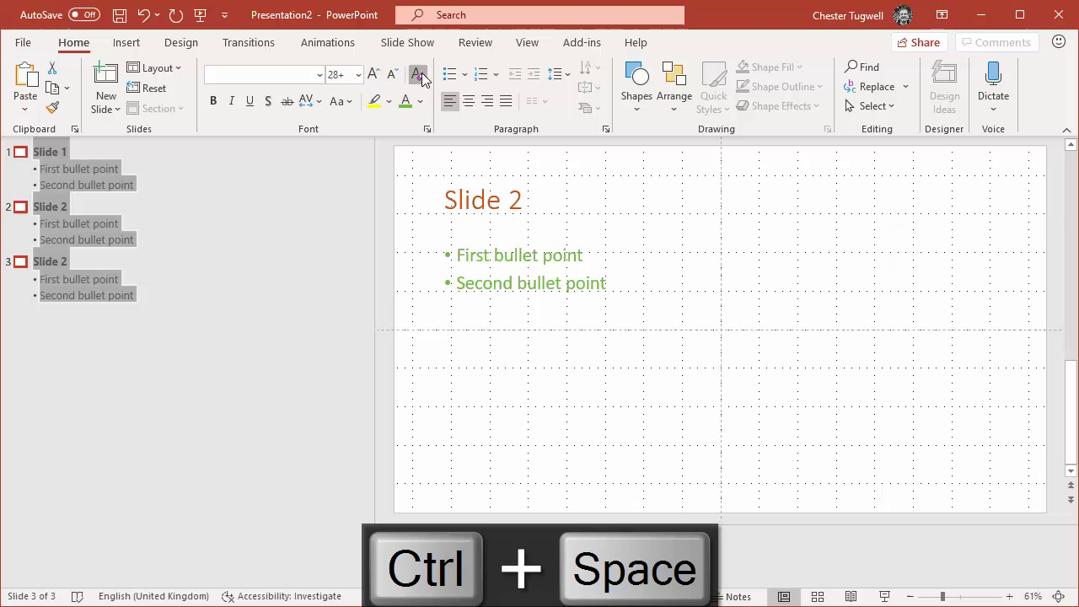